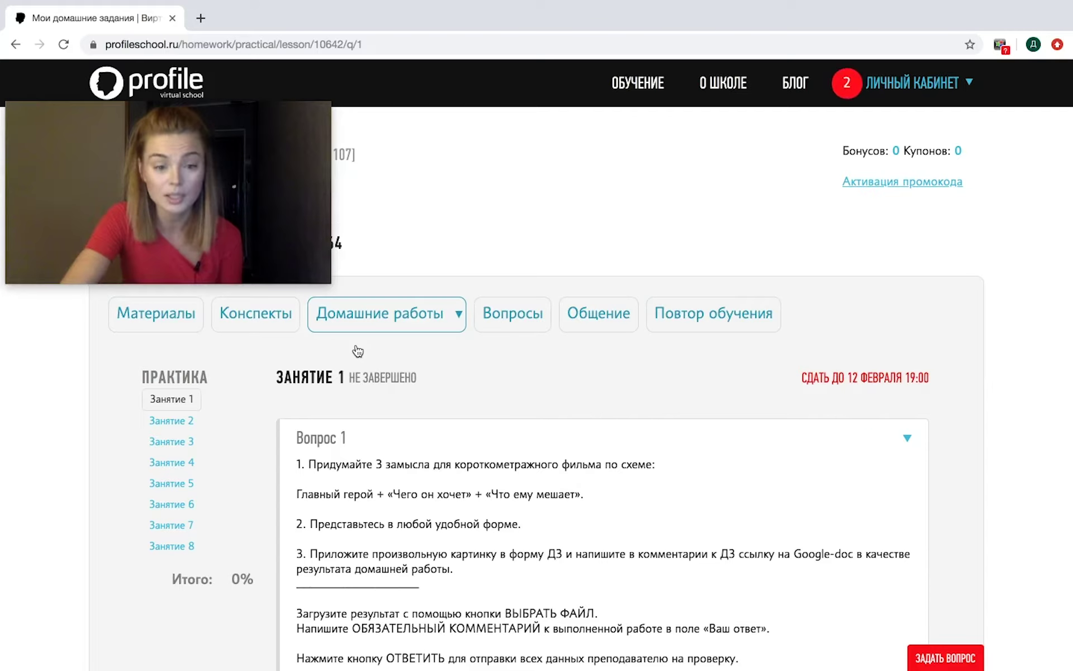
In the lesson 1 answer field, write "привет" with the teacher's first name and ")", and add "ССЫЛКУ!!!" on a second line.
scroll(358, 351, down, 3)
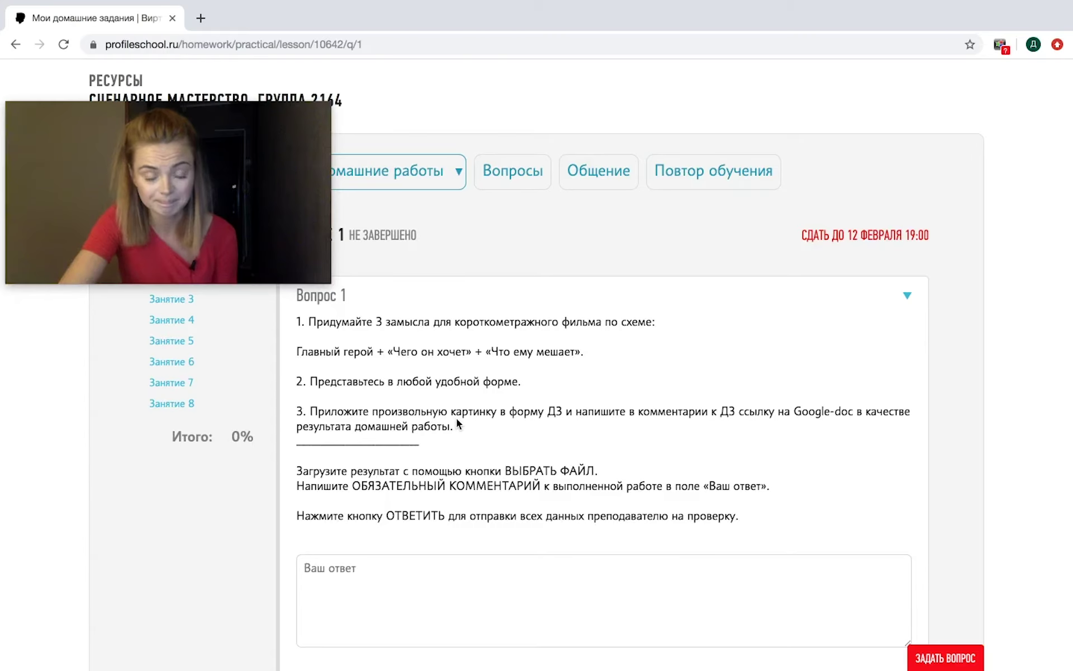
scroll(457, 420, down, 3)
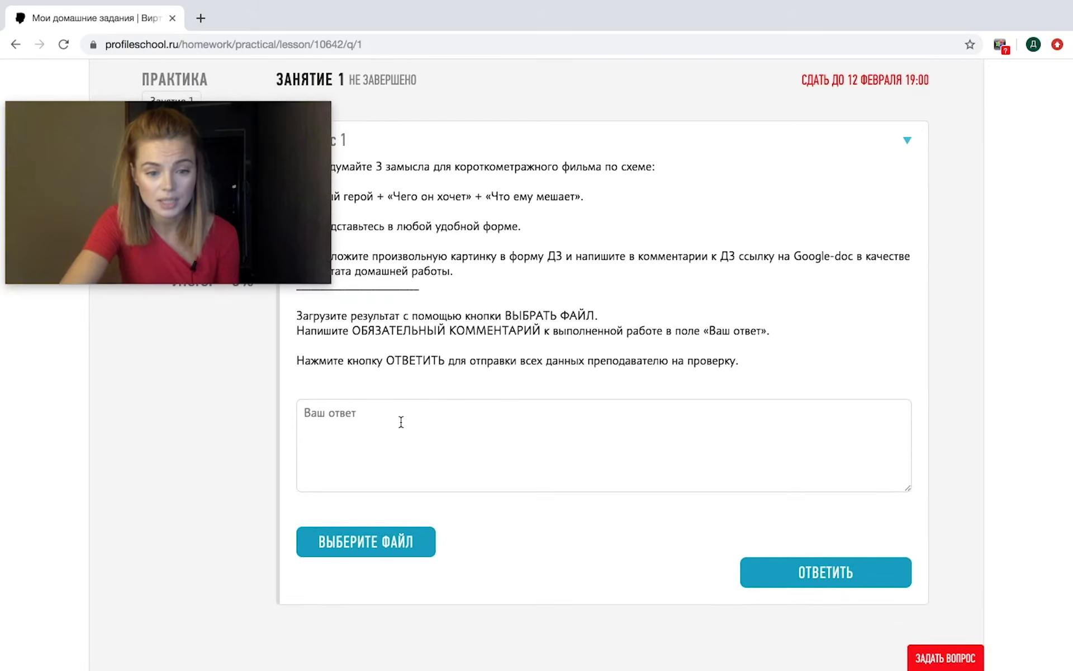
click(401, 422)
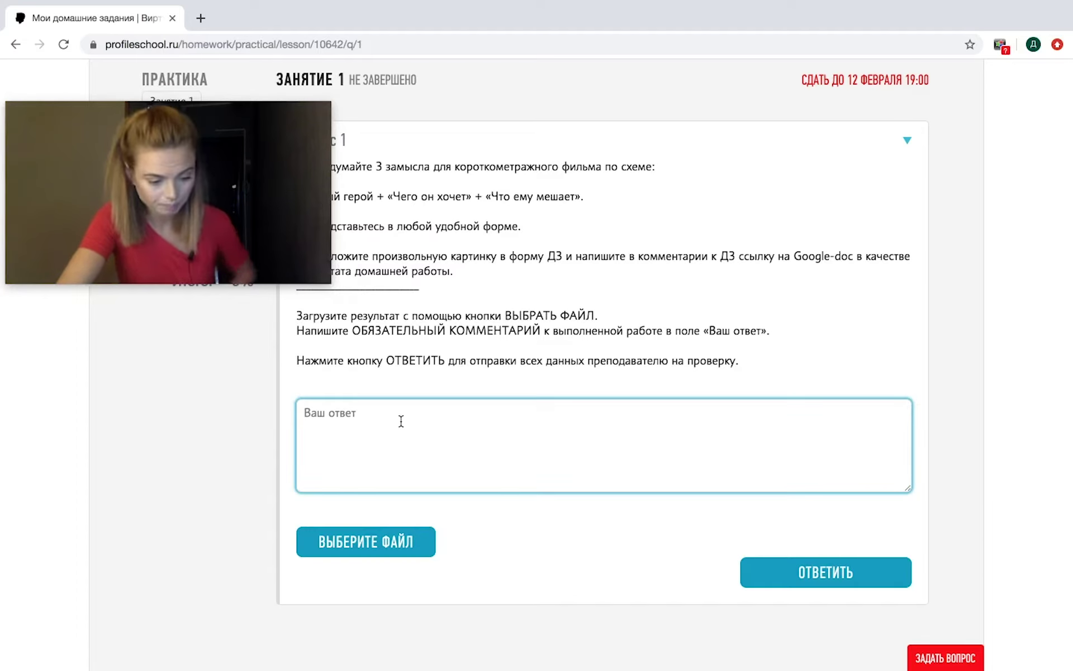
text(приве)
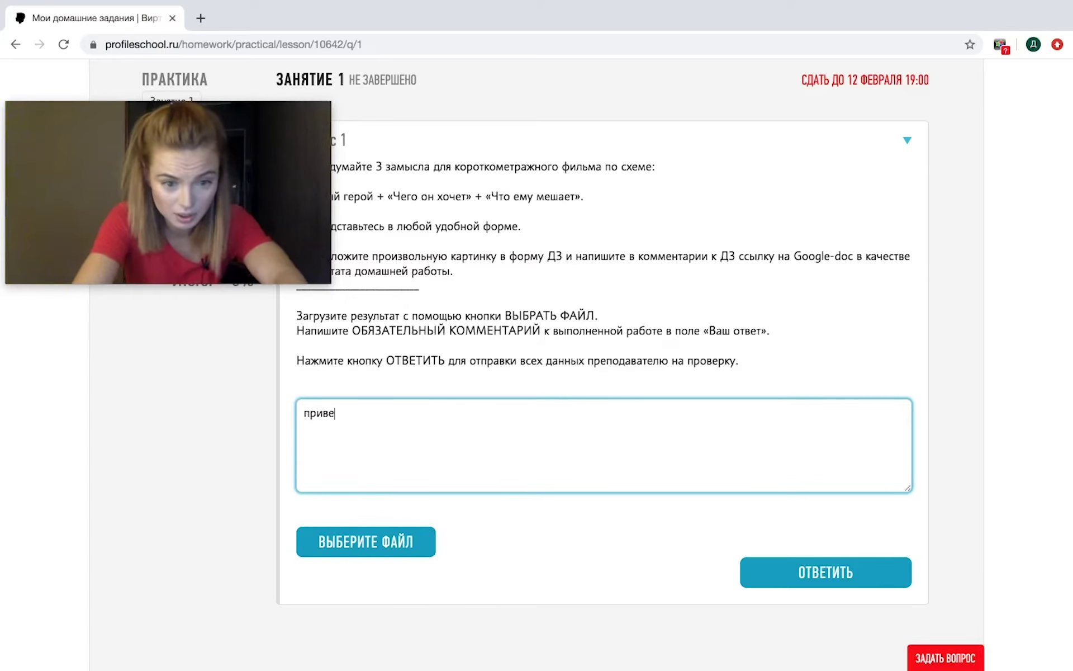
text( Даша)
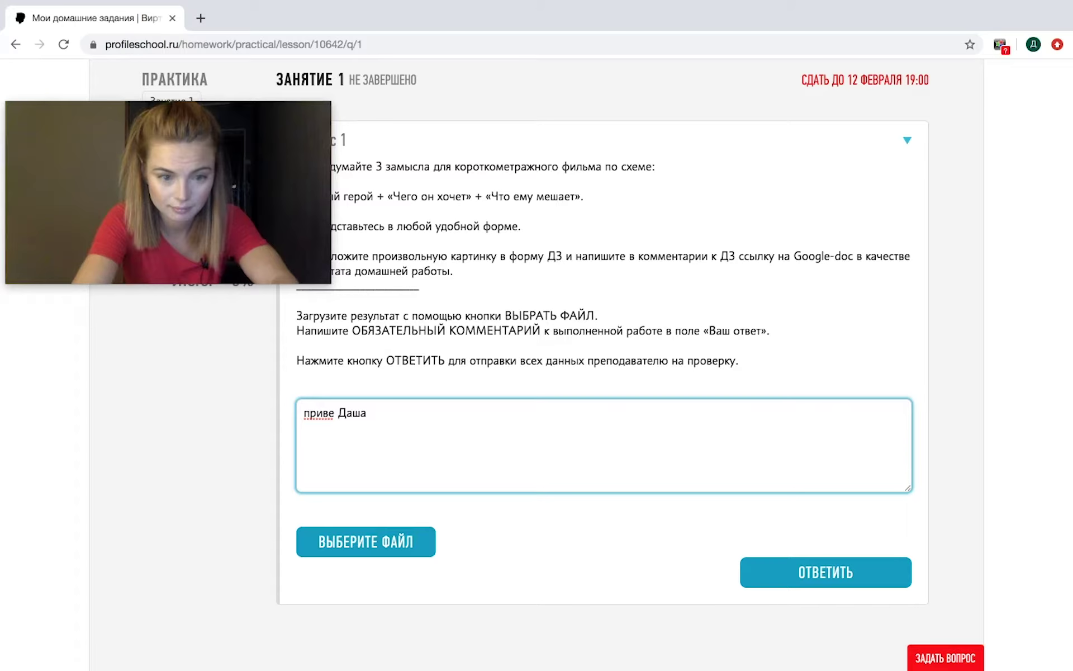
text( ))
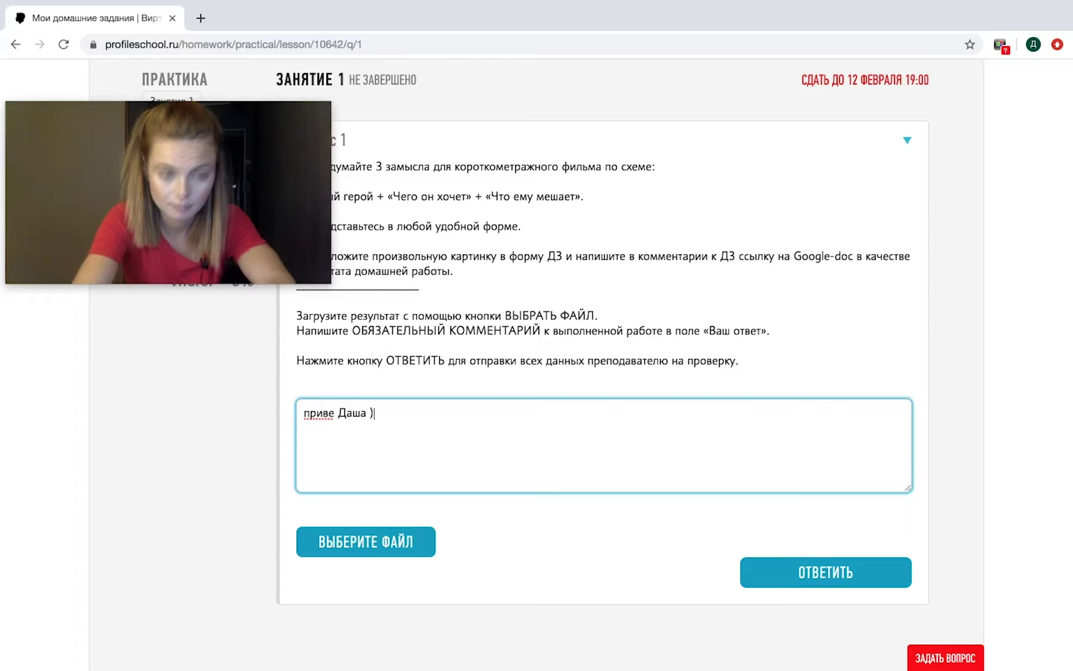
click(335, 412)
text(т)
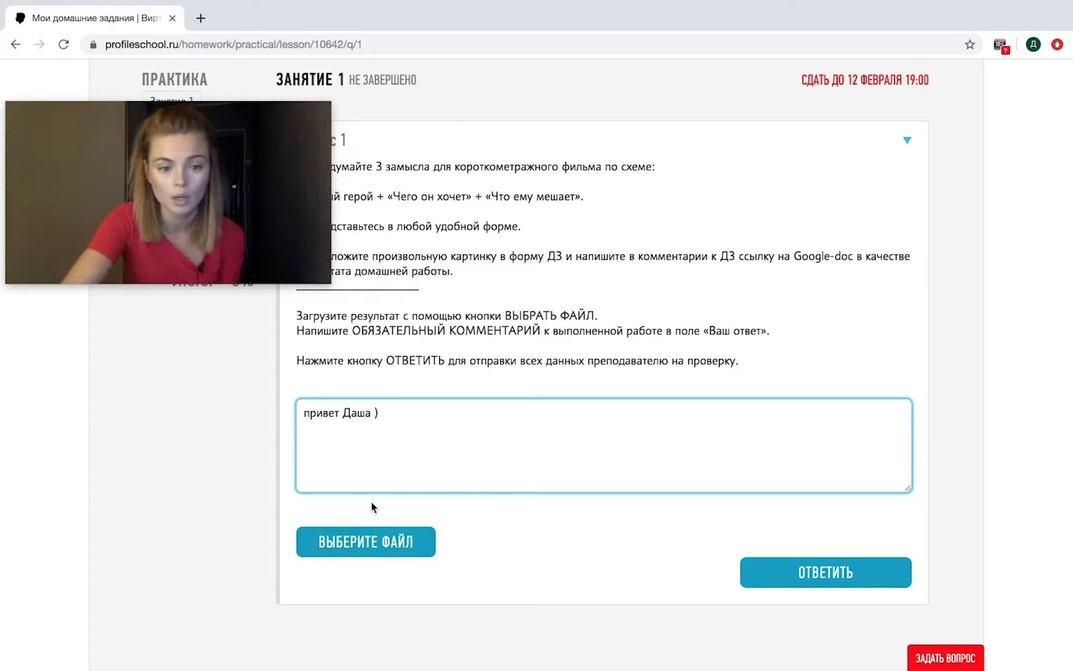
key(Return)
text(С)
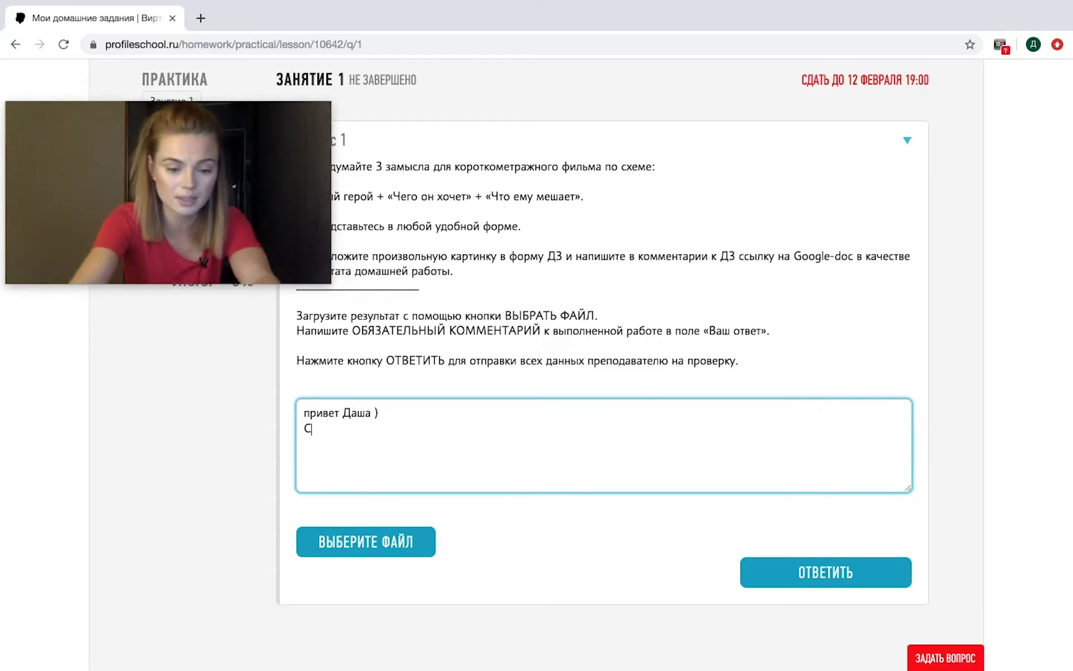
text(СЫЛКУ!!!)
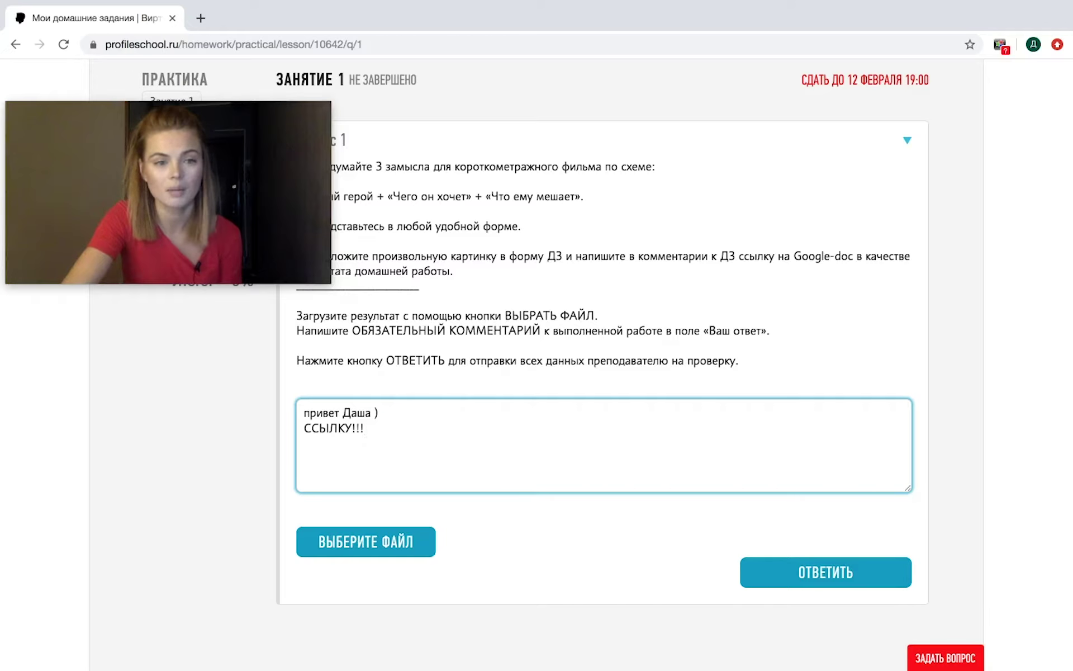
Search Google for "гугл документ" in a new tab and open the Google Документы result.
click(200, 18)
text(гугл)
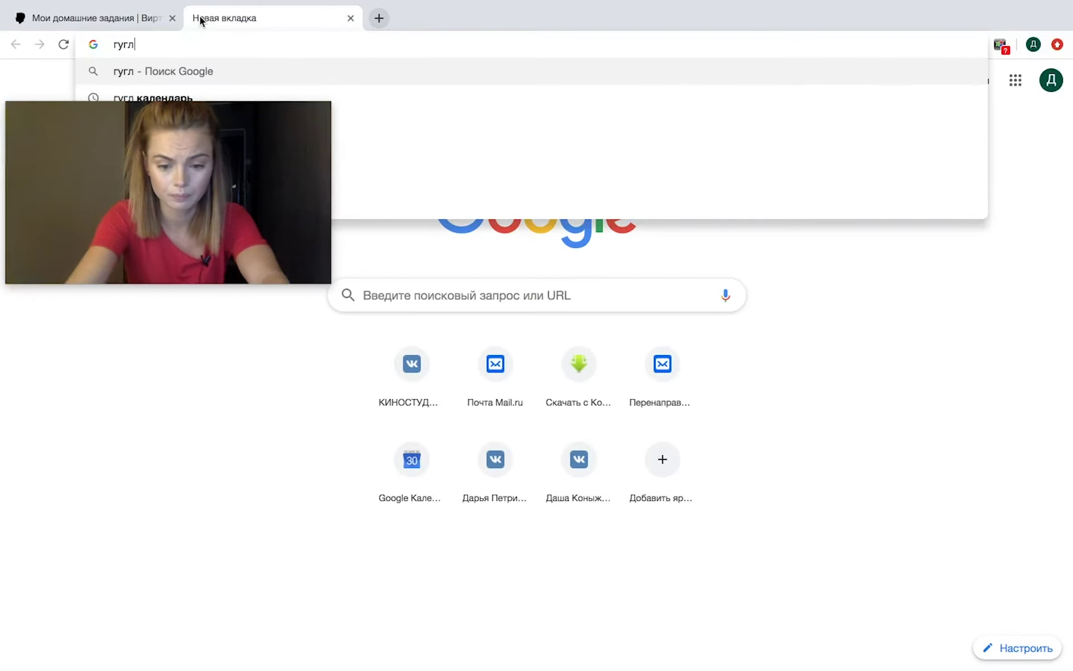
text( документ)
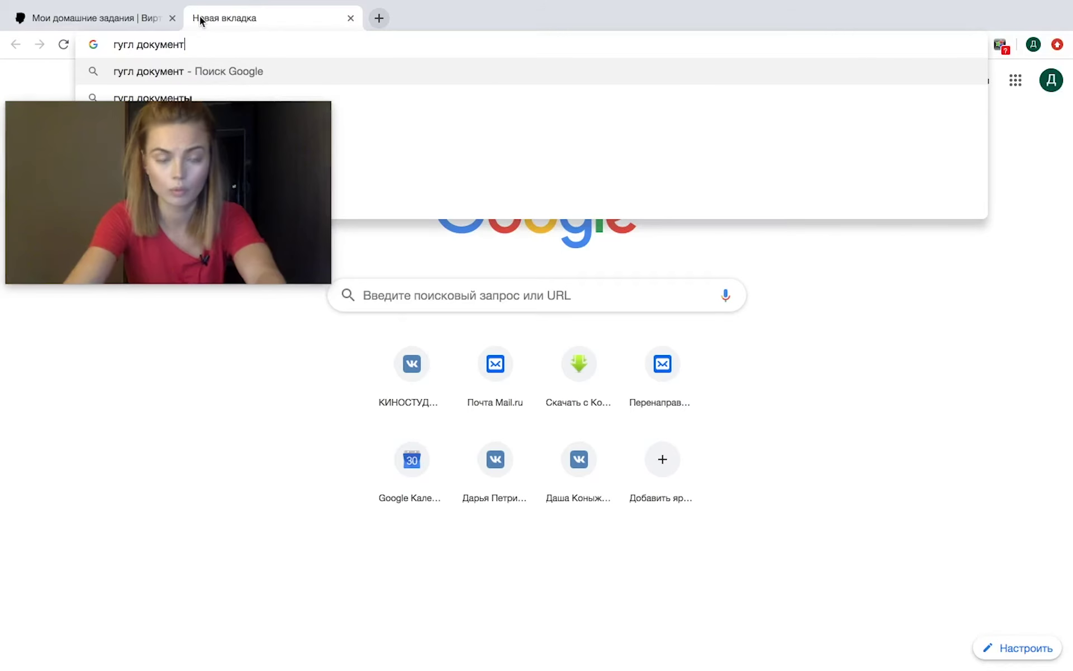
key(Return)
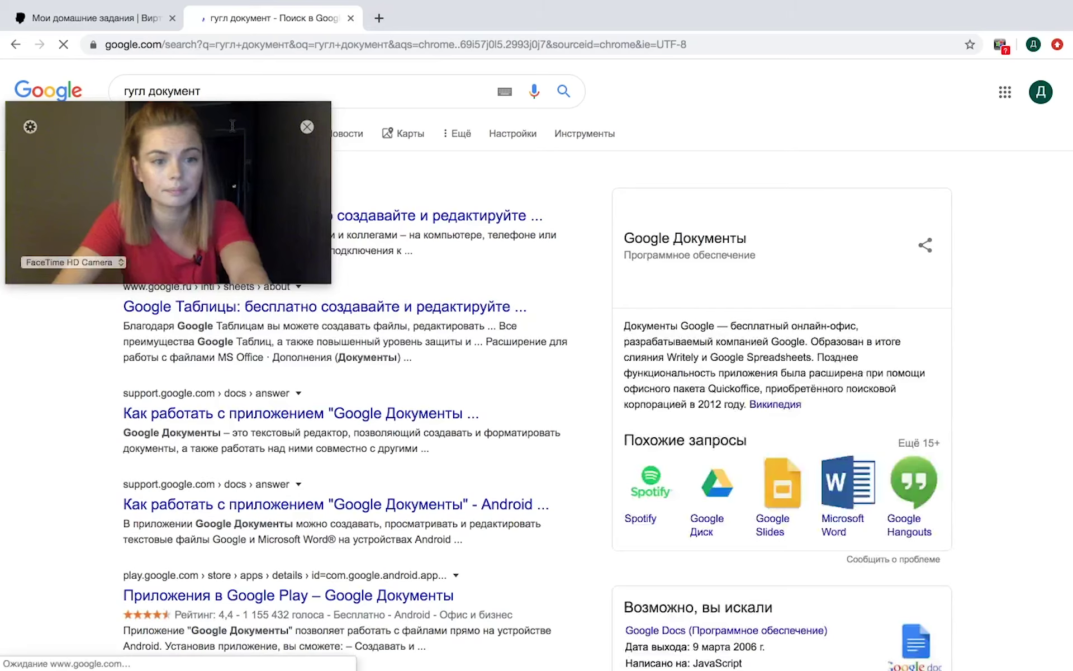
drag(231, 195, 225, 358)
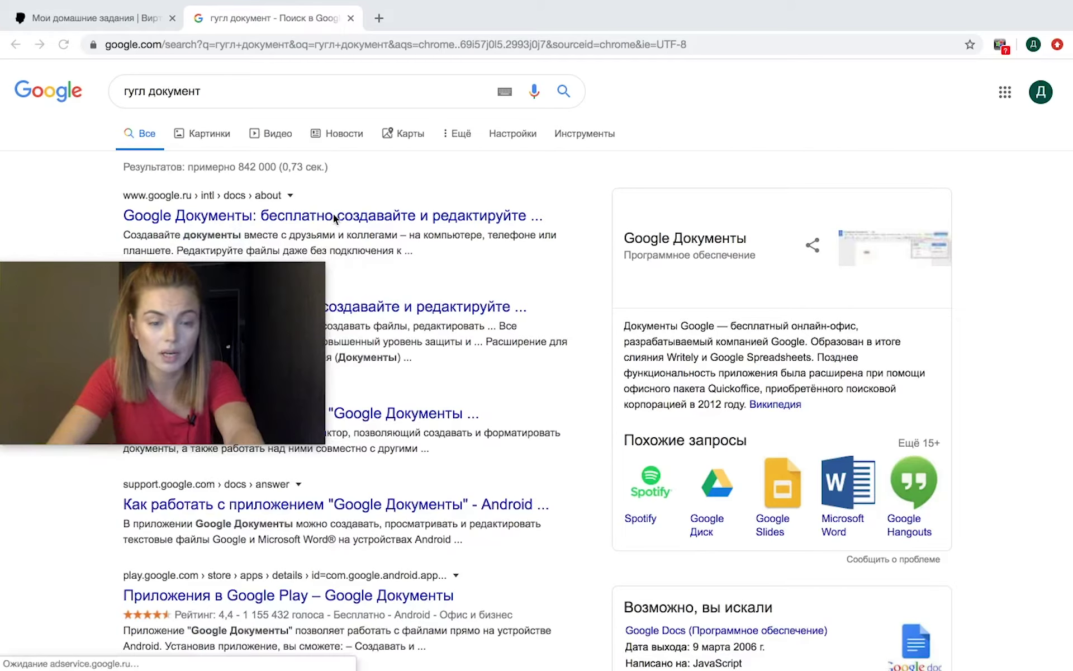
click(357, 217)
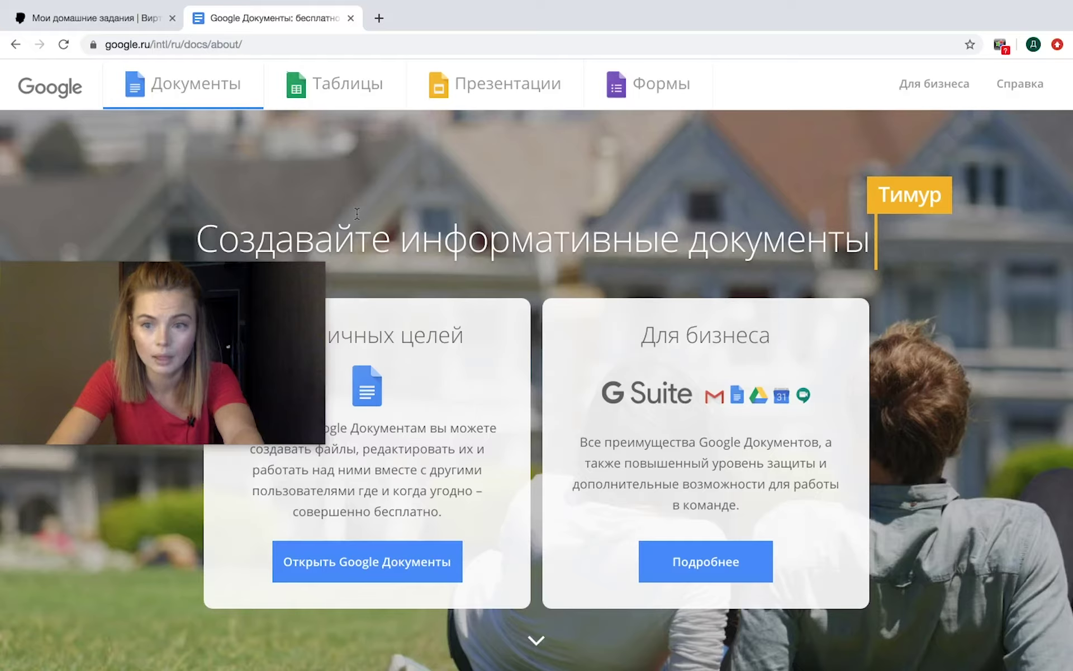
Open Google Документы for personal use and dismiss the welcome message.
click(242, 293)
drag(241, 291, 251, 149)
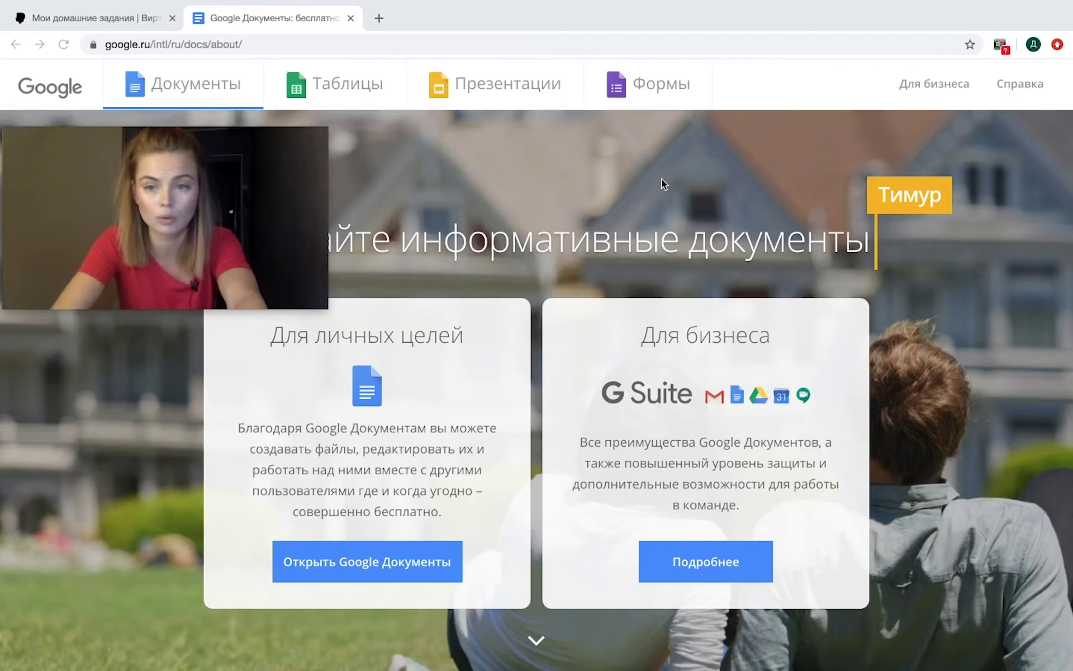
click(367, 563)
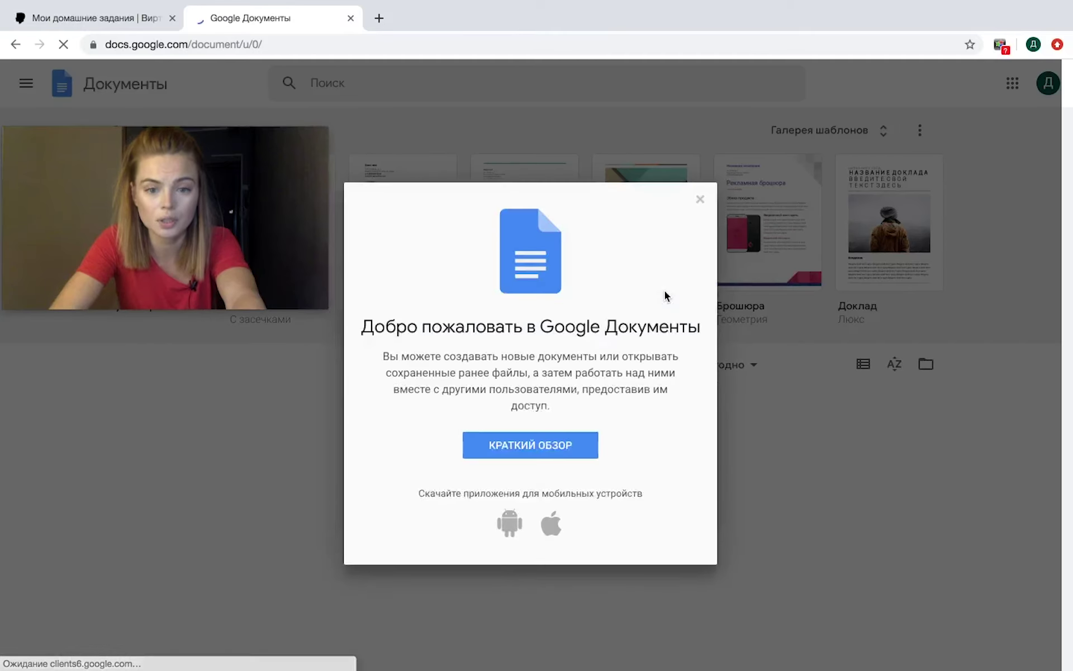
click(706, 197)
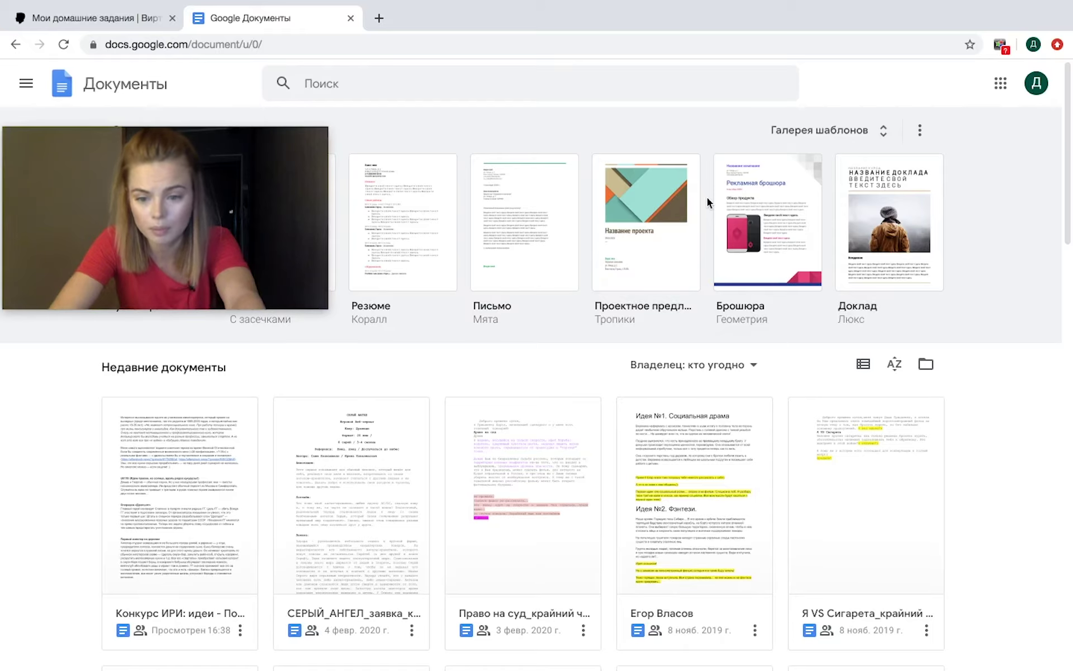
Open the recent document starting with "Идея №1. Социальная драма" and examine the yellow-highlighted comments under its ideas.
scroll(731, 446, down, 2)
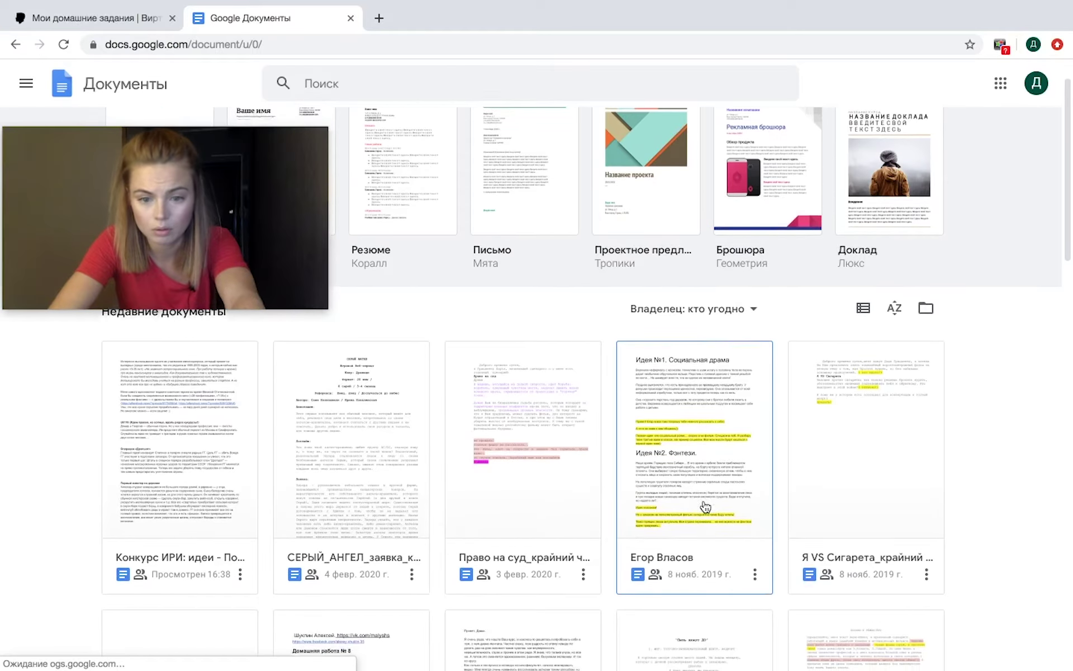
click(710, 369)
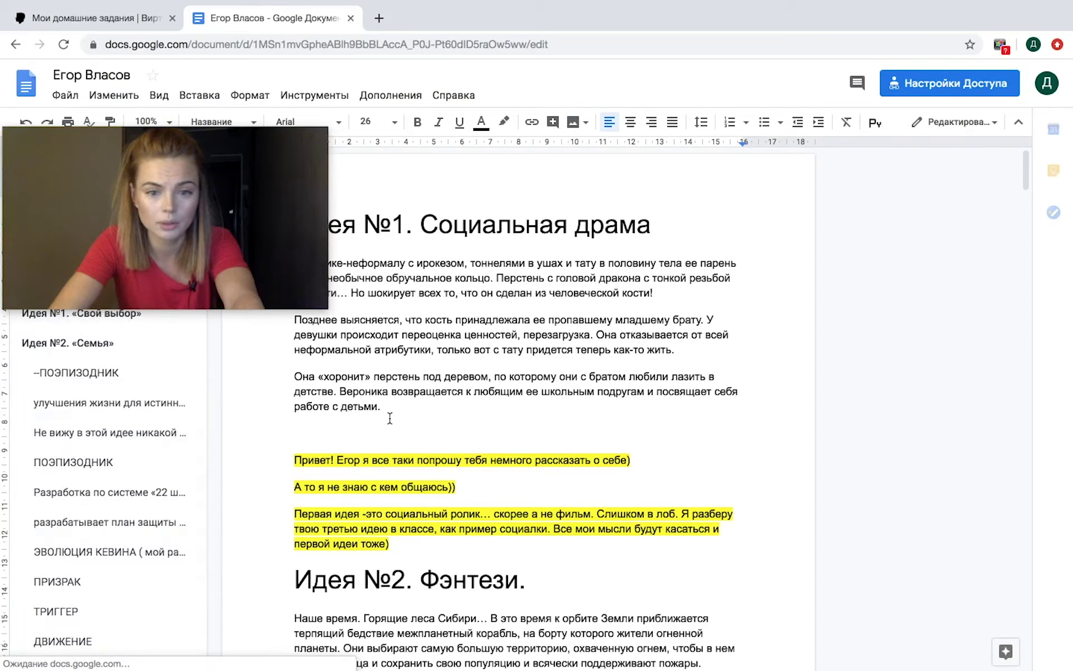
drag(389, 418, 307, 254)
click(659, 278)
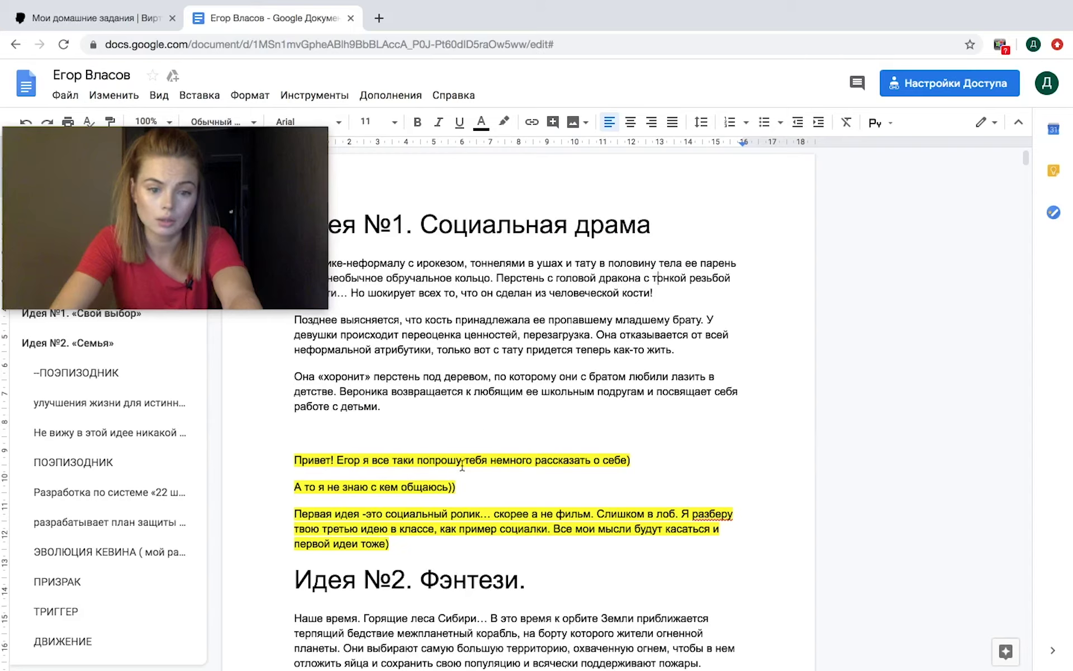
drag(396, 542, 294, 458)
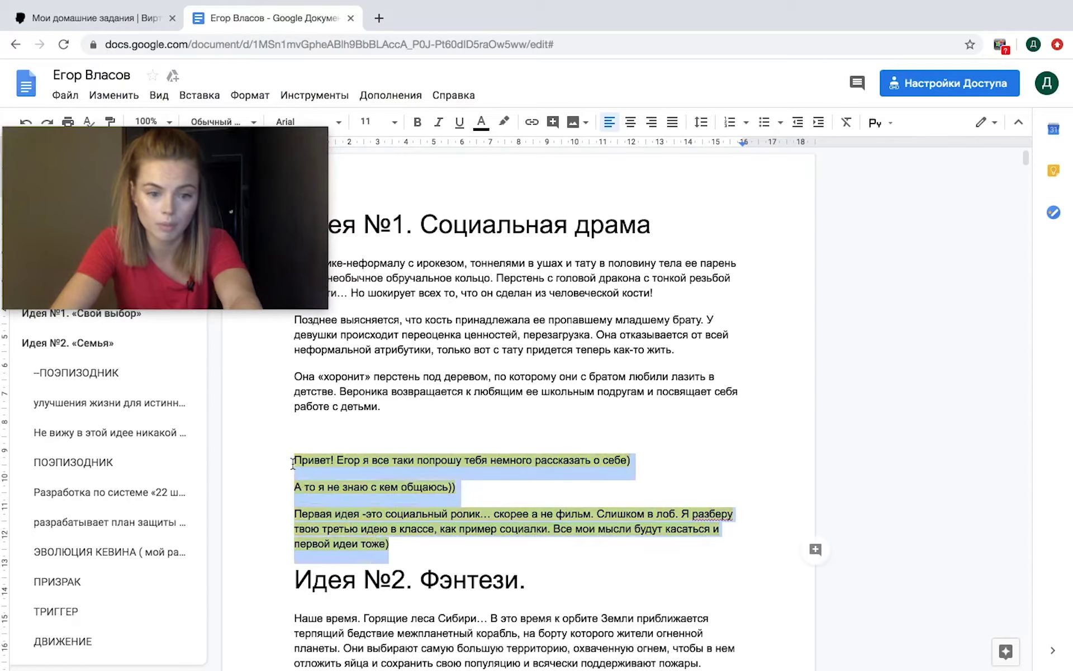
scroll(645, 395, down, 8)
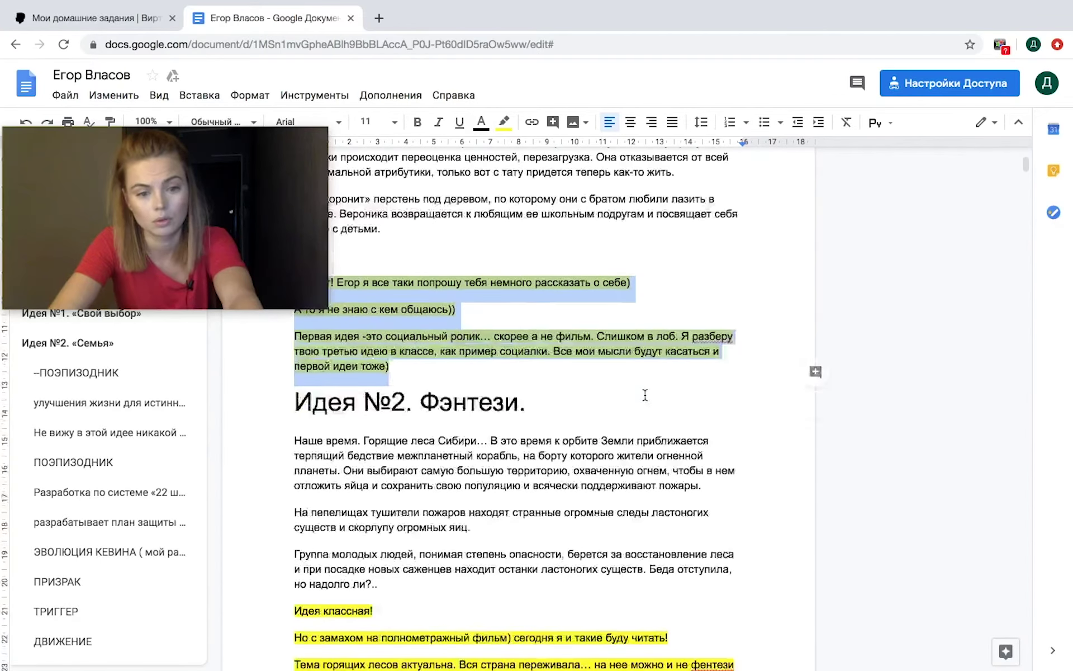
scroll(645, 396, down, 2)
scroll(645, 396, up, 10)
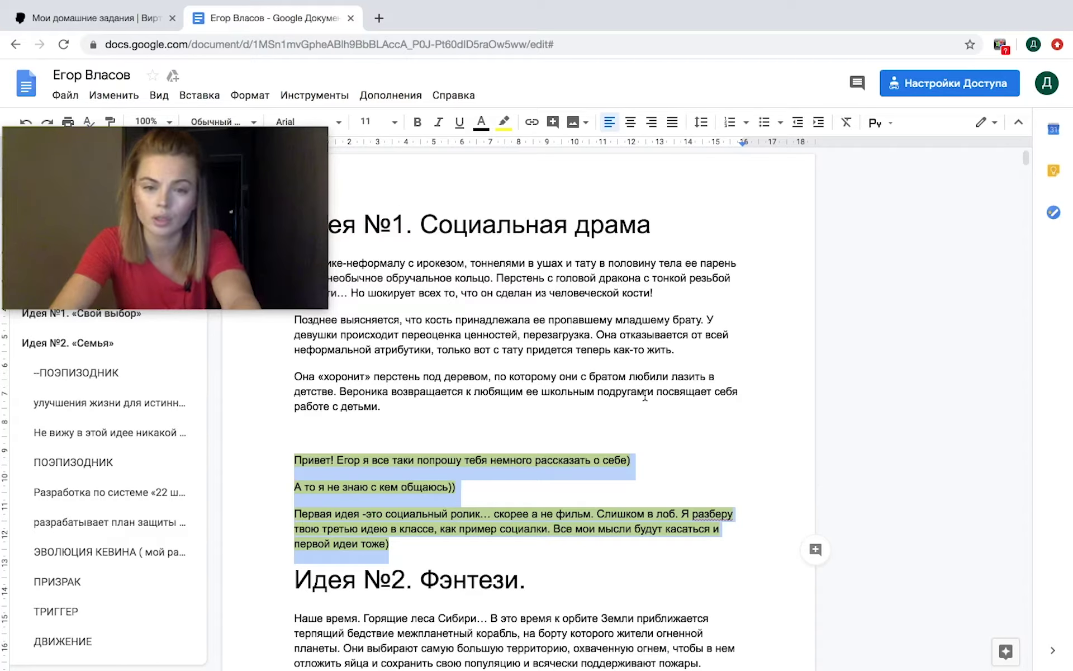
Try to change the document's link access to commenting for everyone with the link, and close the sharing settings.
click(987, 85)
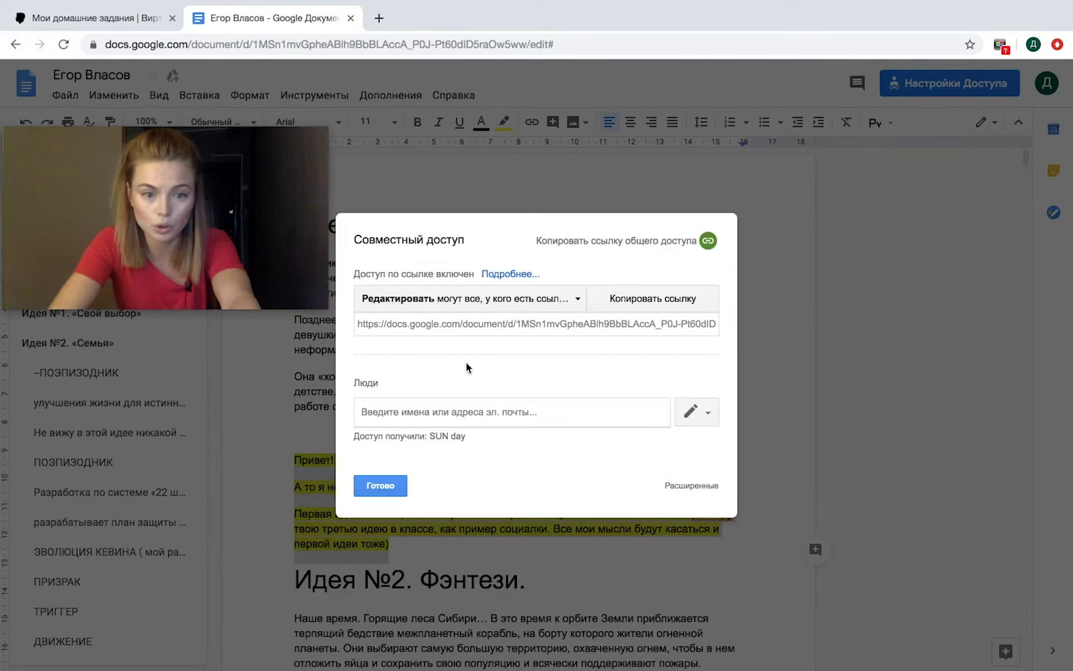
click(579, 302)
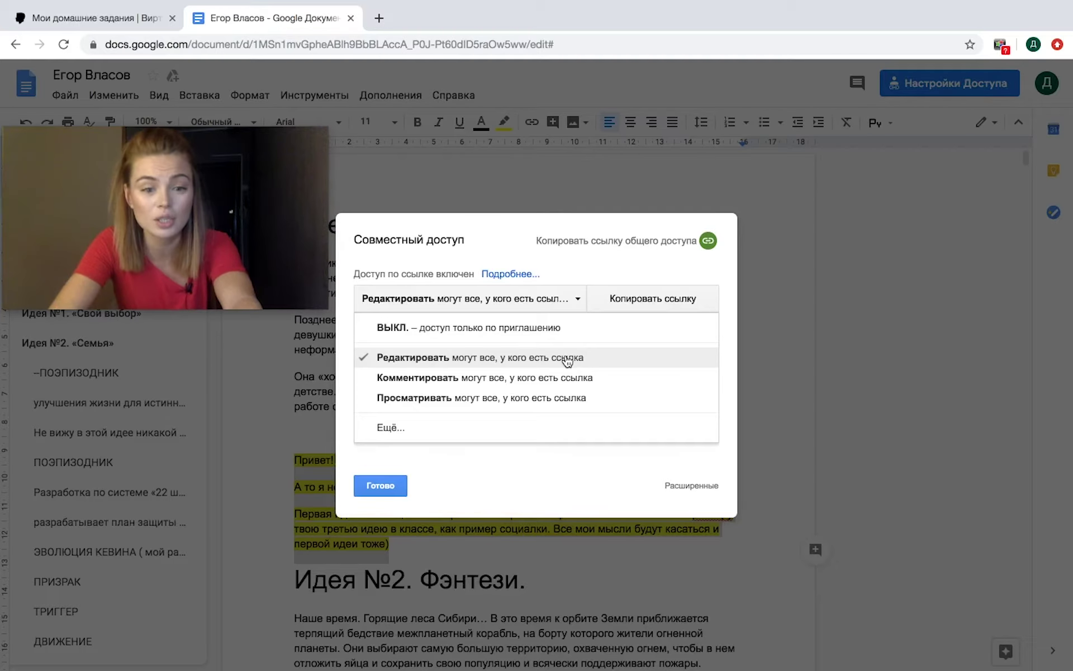
click(581, 378)
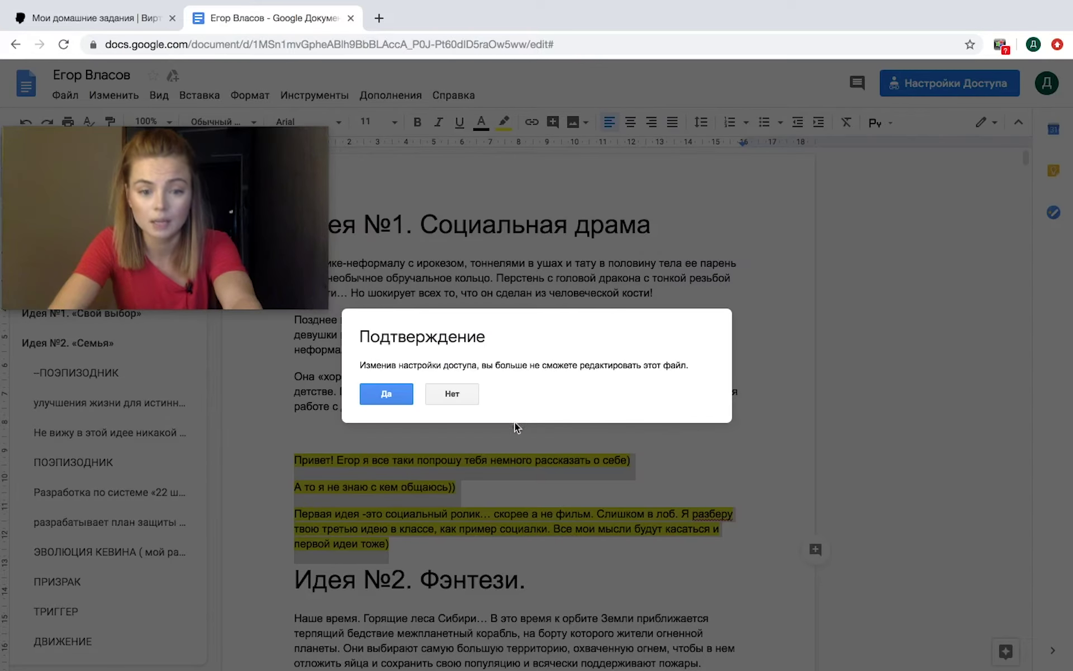
click(451, 394)
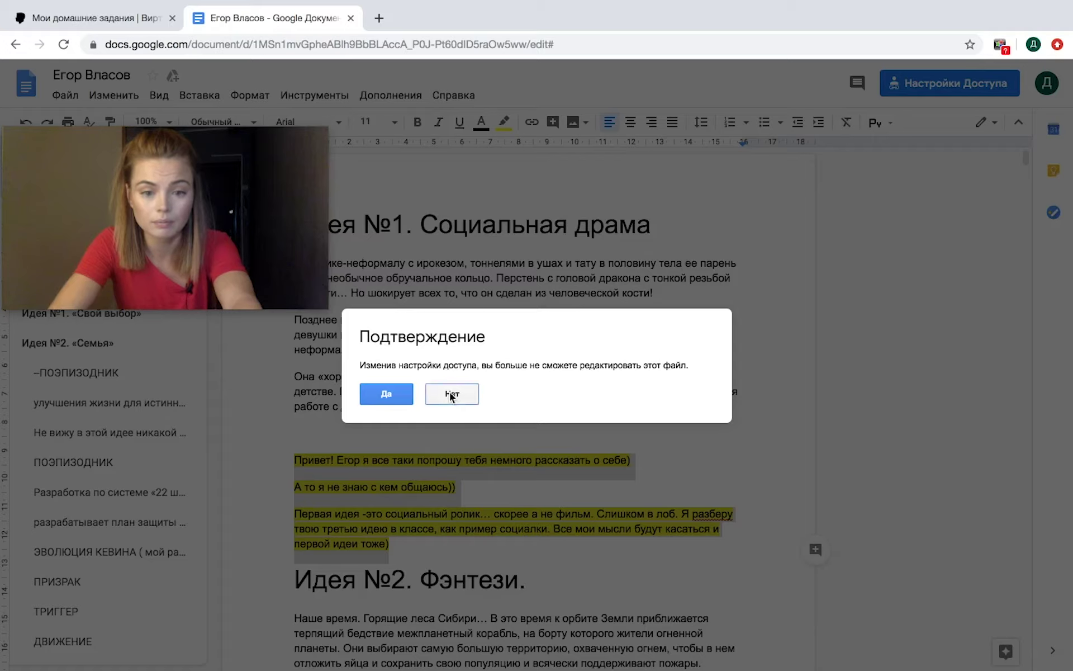
click(365, 492)
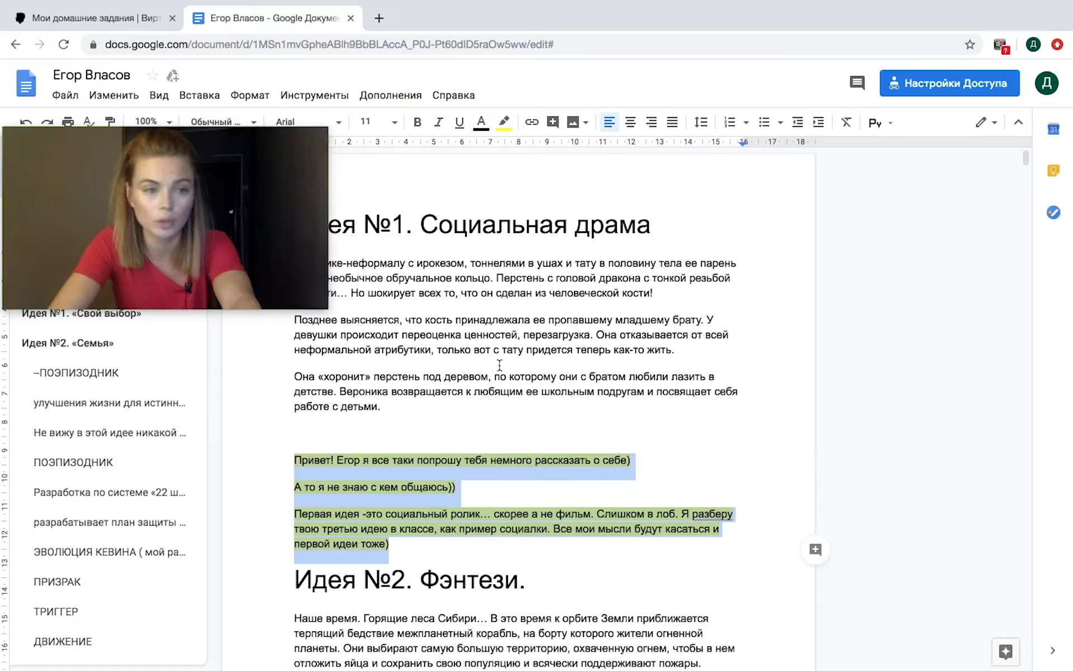
Return to the homework page and view the course group's Вопросы and Повтор обучения sections.
click(95, 18)
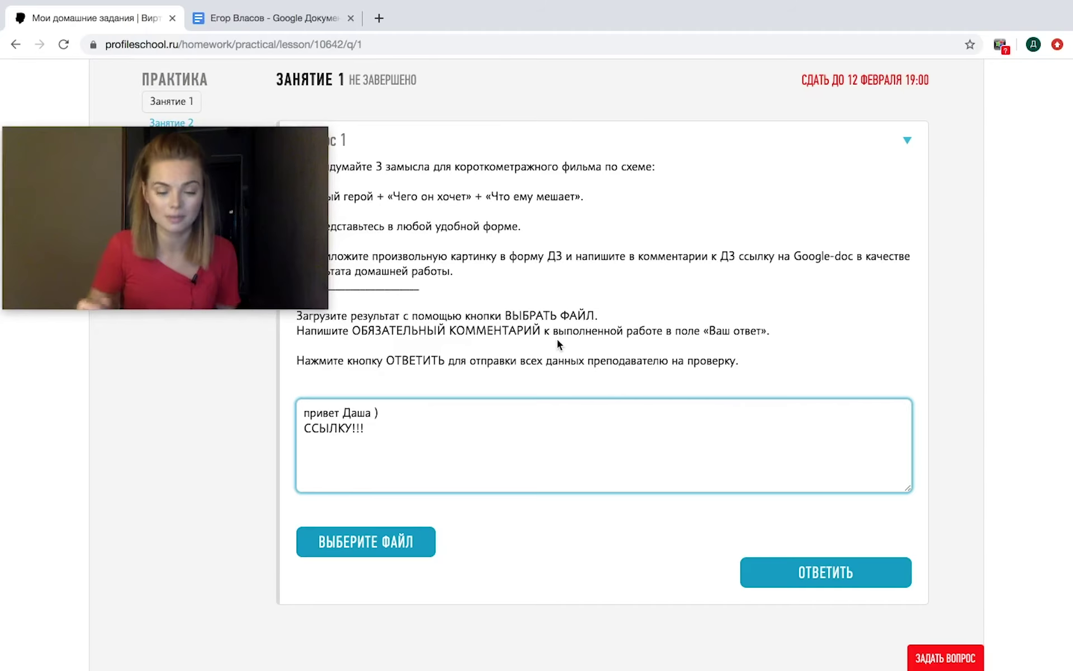
scroll(558, 340, up, 5)
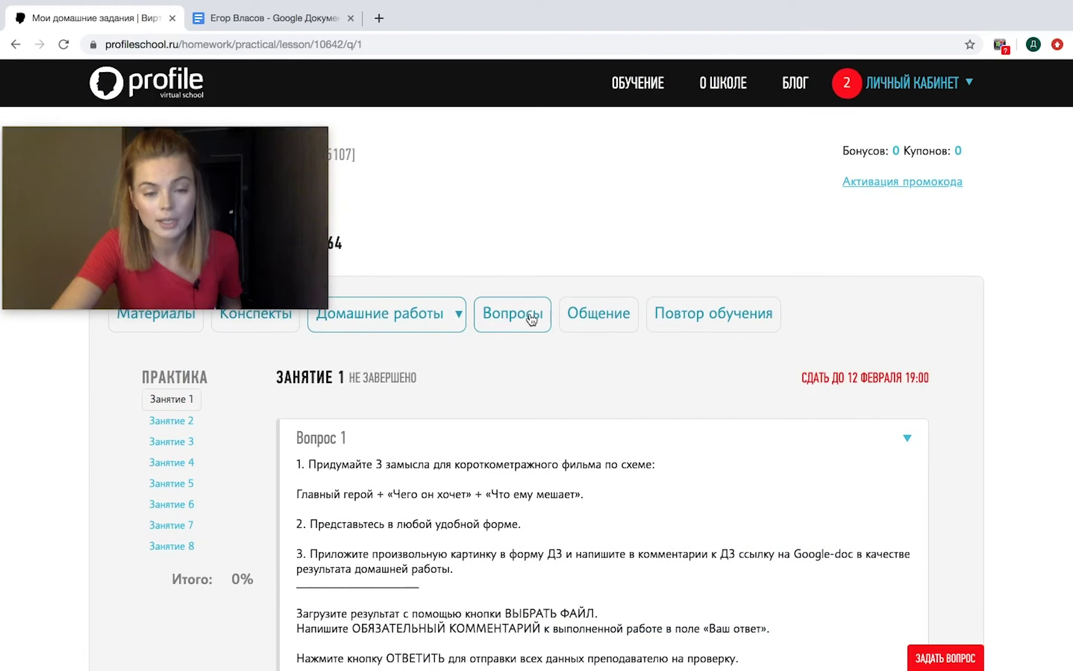
click(532, 318)
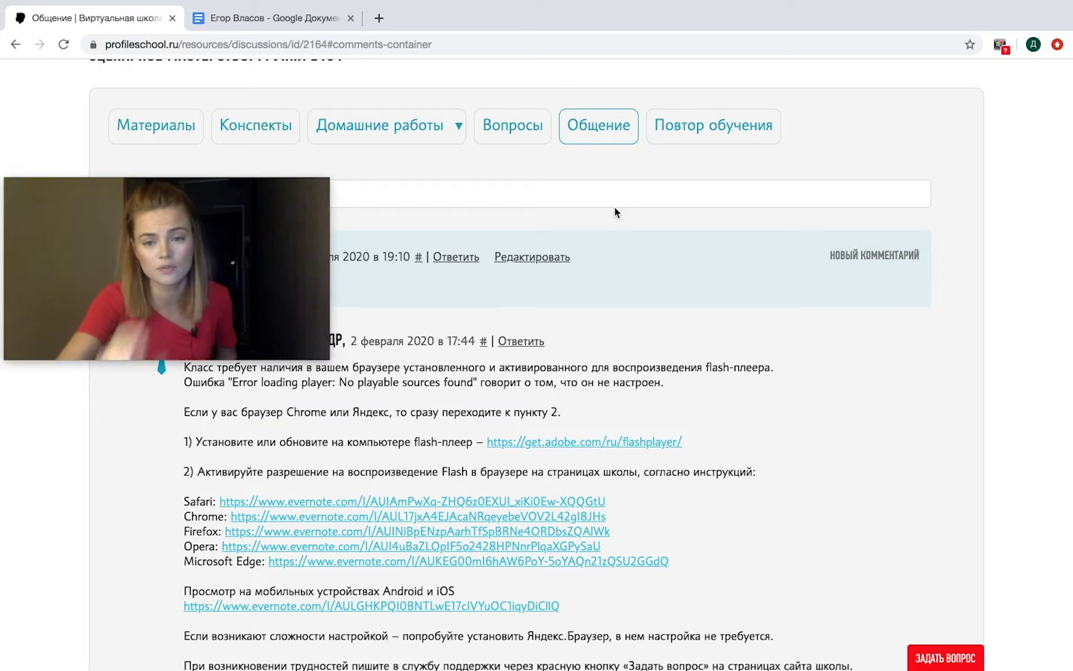
click(719, 124)
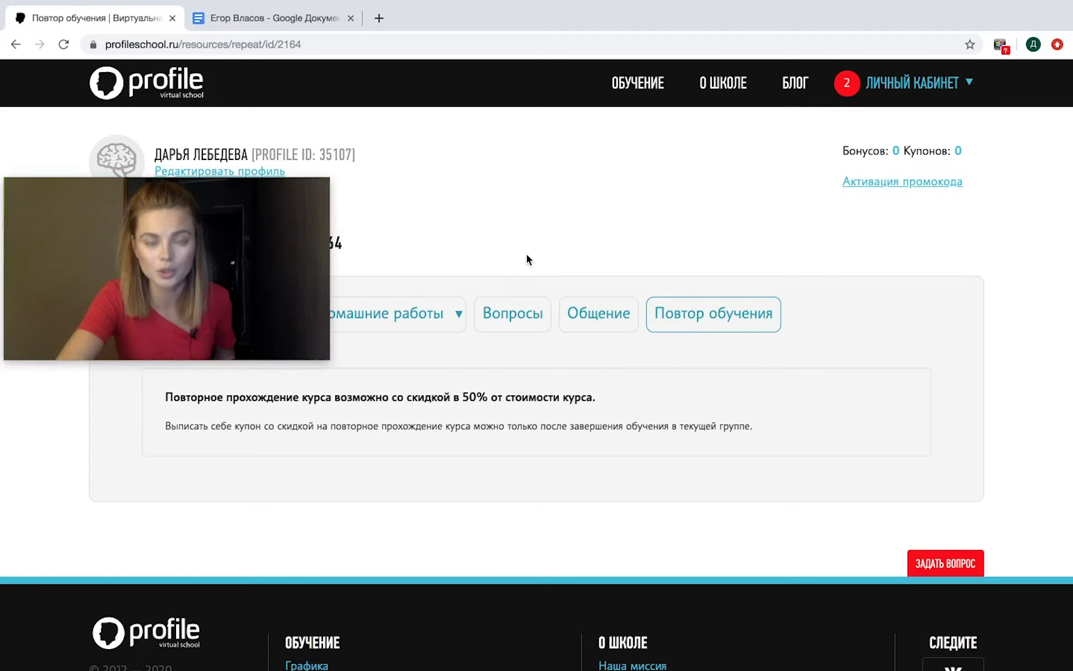
mouse_move(316, 273)
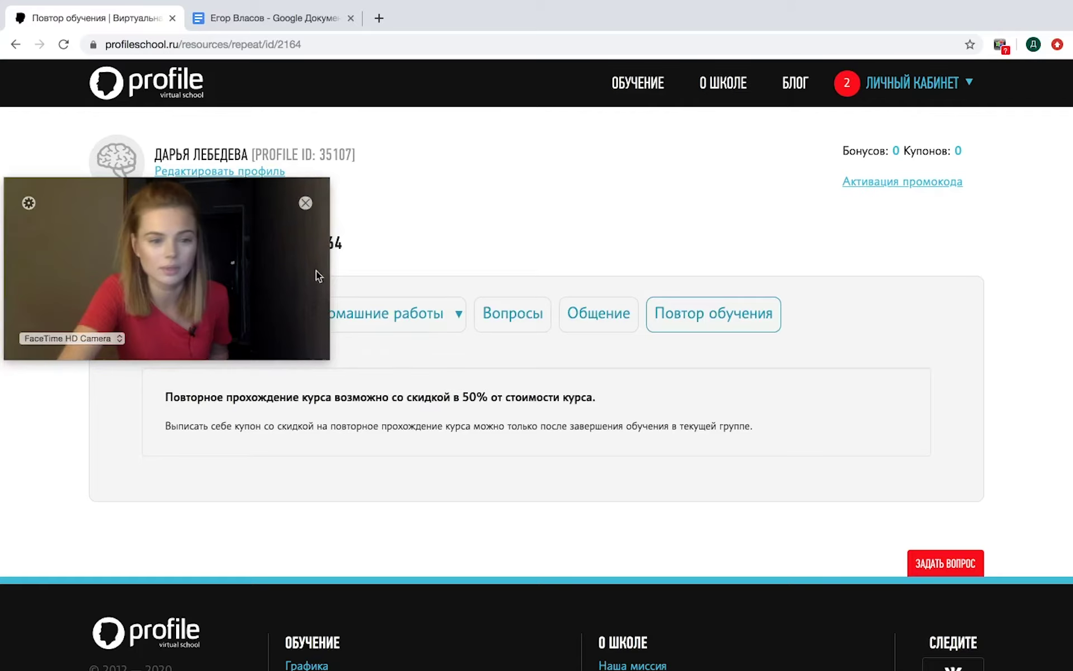